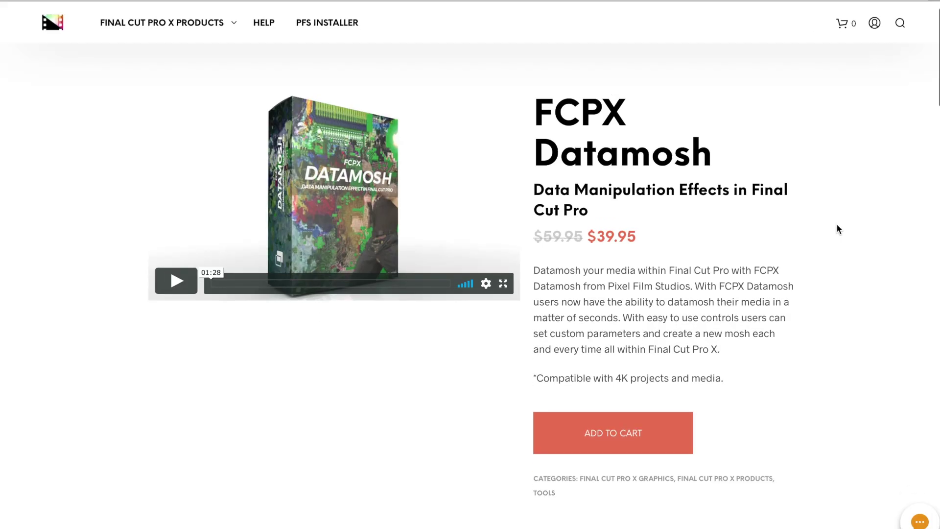
# Scroll the FCPX Datamosh product page down to its Complete Customization section
pyautogui.scroll(-7, 837, 226)
pyautogui.scroll(-3, 838, 224)
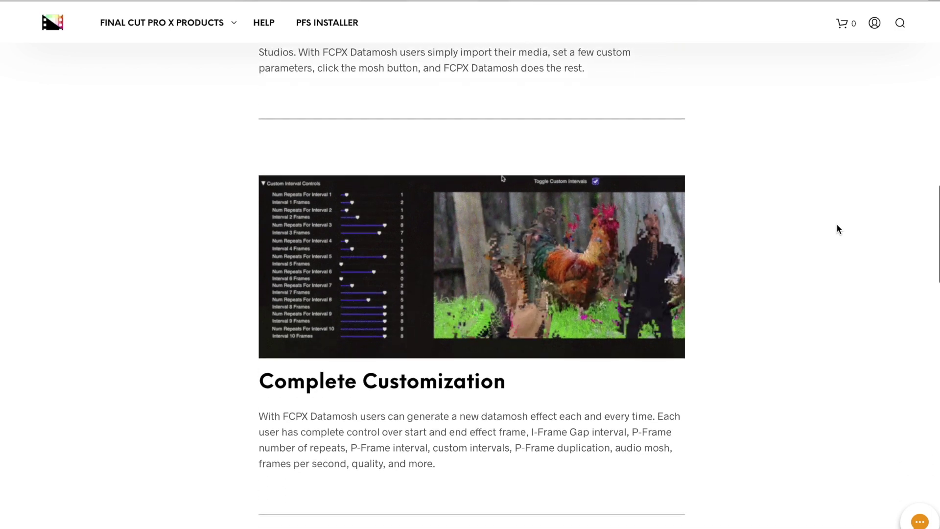
pyautogui.scroll(-4, 837, 229)
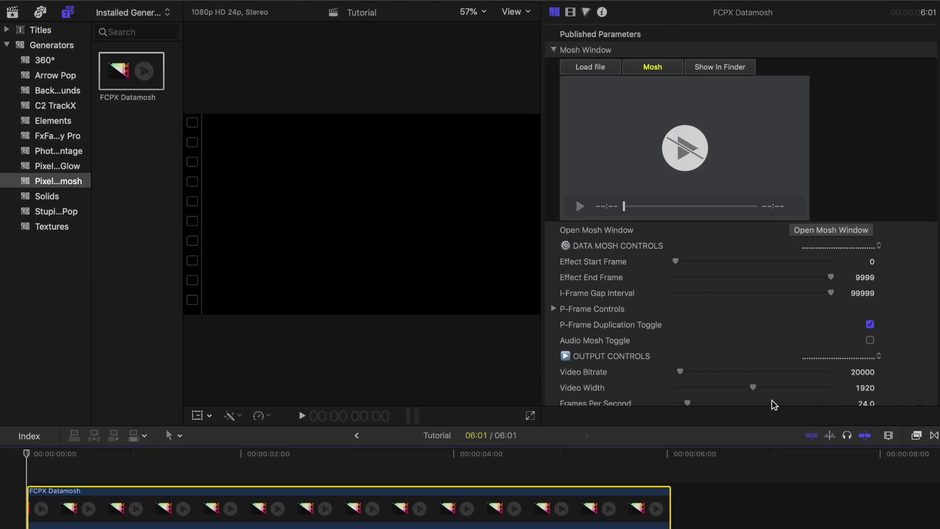
pyautogui.scroll(-2, 841, 121)
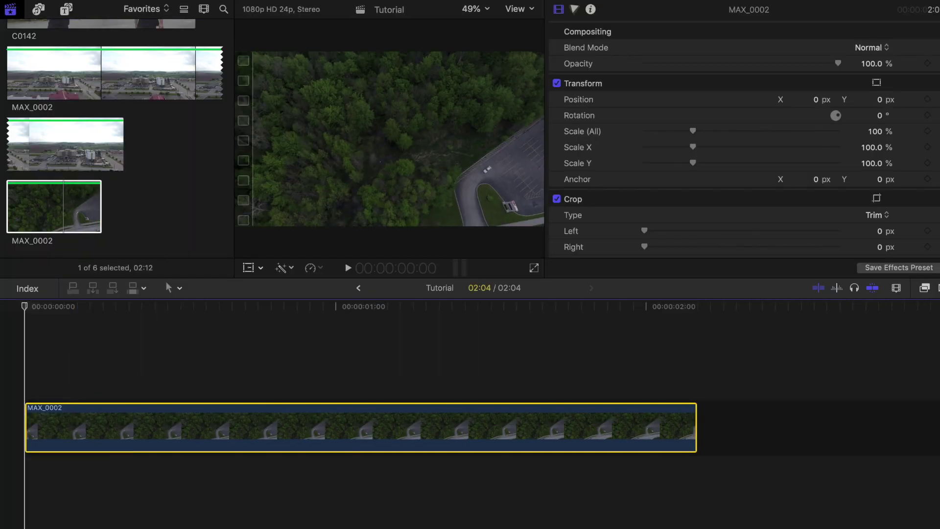
# Set up a Master File export using Apple ProRes 422 and continue to the save dialog
pyautogui.click(936, 6)
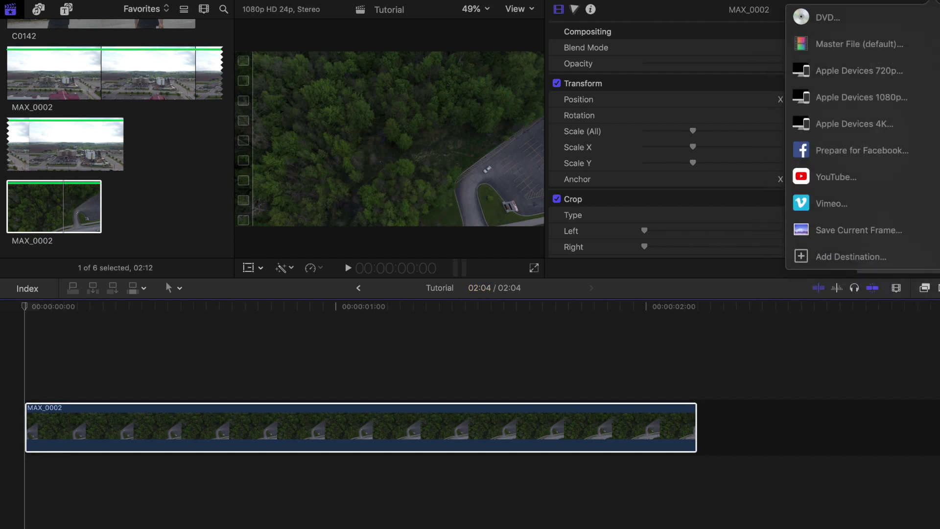
pyautogui.click(888, 45)
pyautogui.click(469, 80)
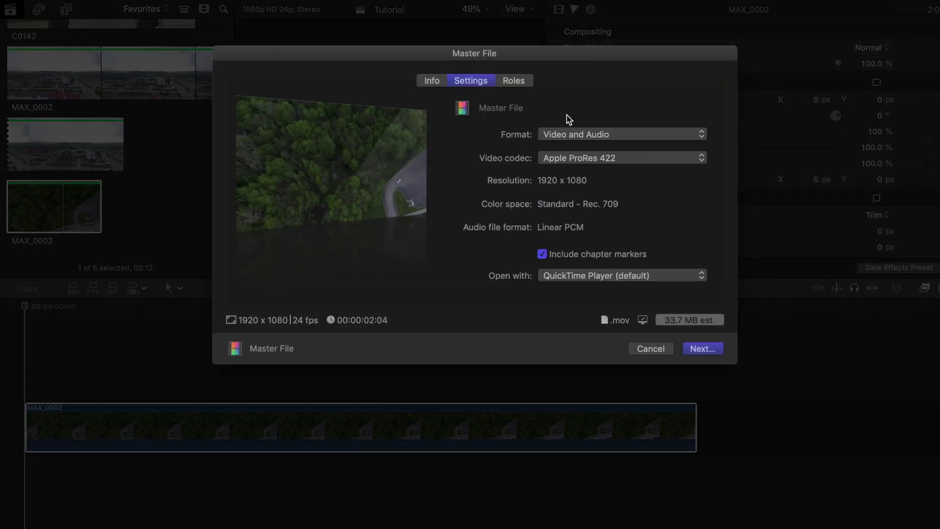
pyautogui.click(626, 165)
pyautogui.click(624, 159)
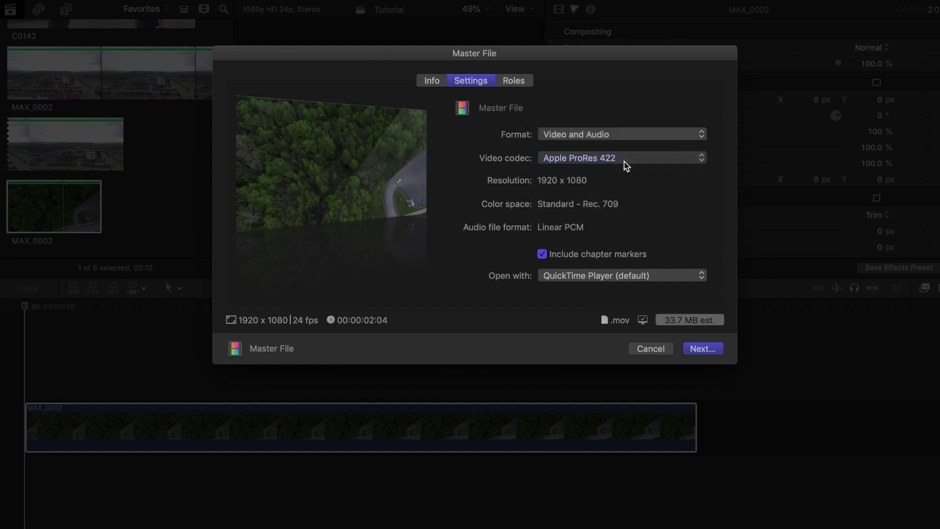
pyautogui.click(702, 349)
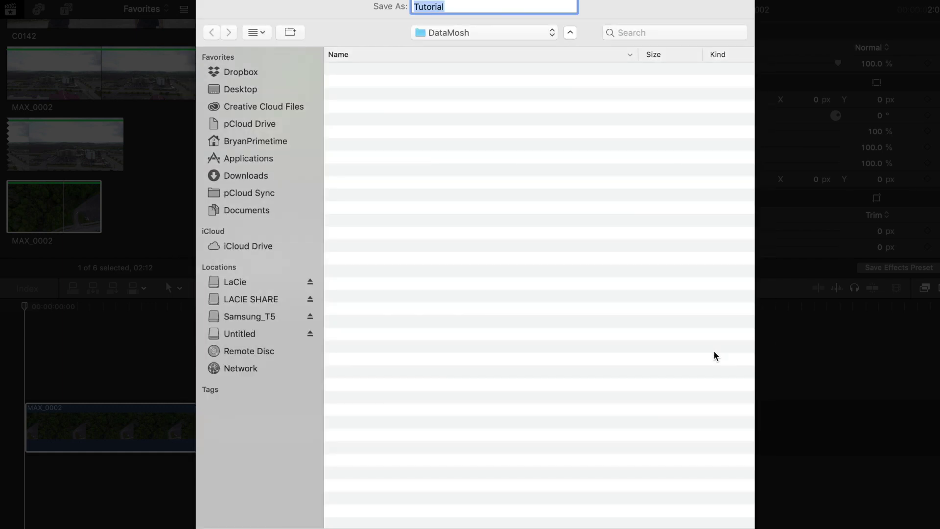
# Save the master file export and delete the MAX_0002 clip from the timeline
pyautogui.press('Return')
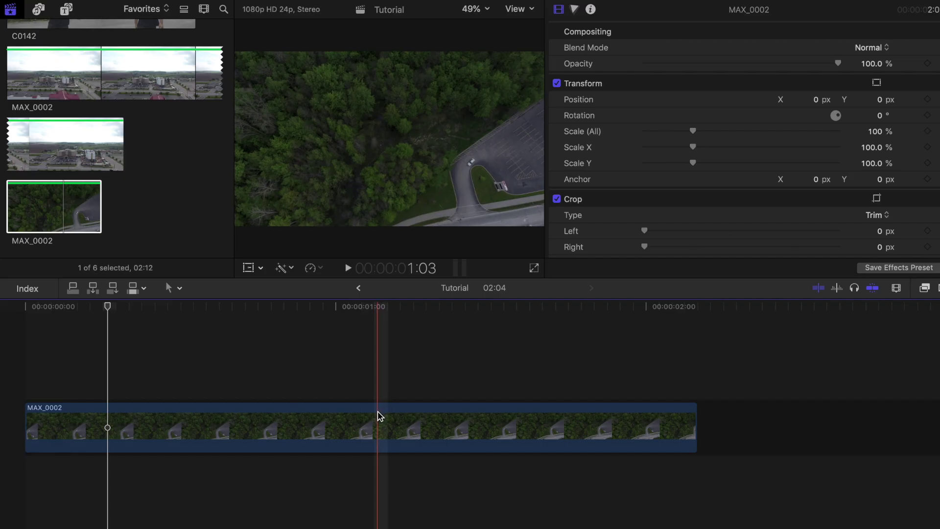
pyautogui.click(378, 410)
pyautogui.press('Delete')
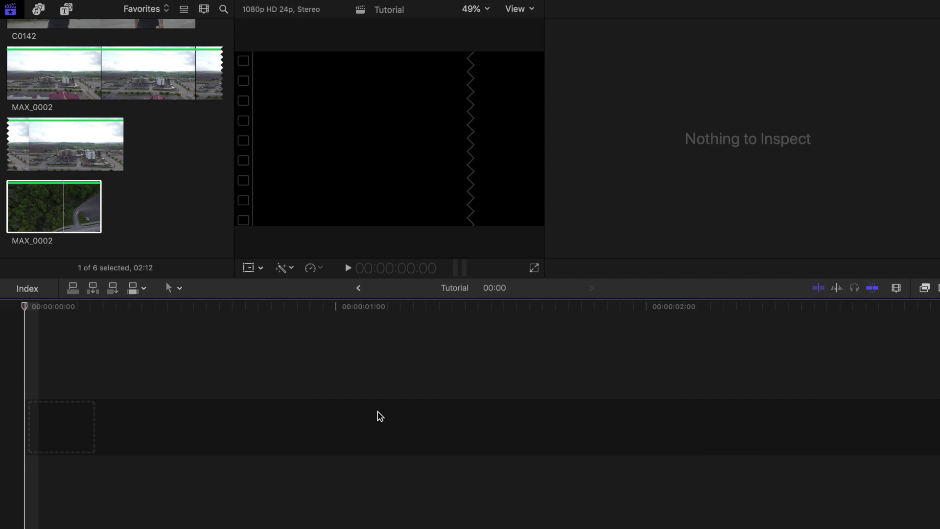
# Place the FCPX Datamosh generator in the timeline and enlarge the Inspector parameters area
pyautogui.click(66, 8)
pyautogui.moveTo(130, 74); pyautogui.dragTo(69, 426)
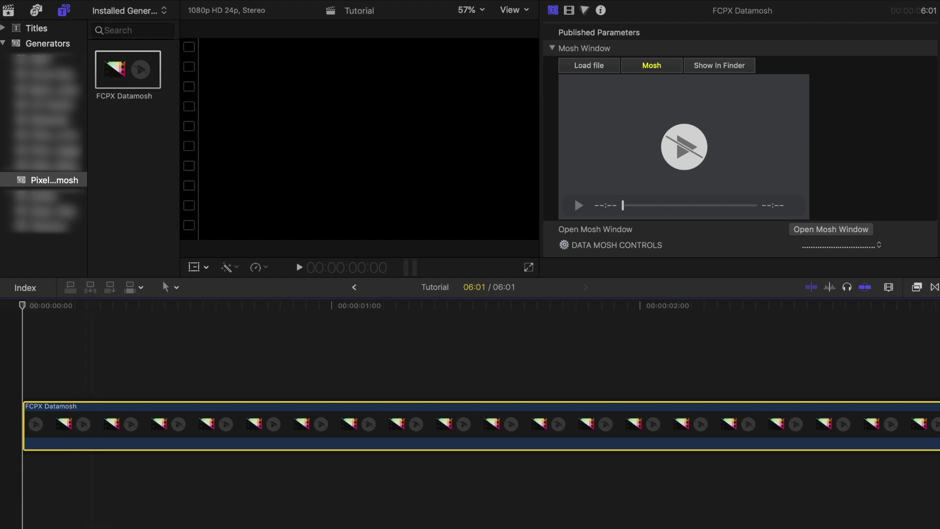
pyautogui.press('super+minus')
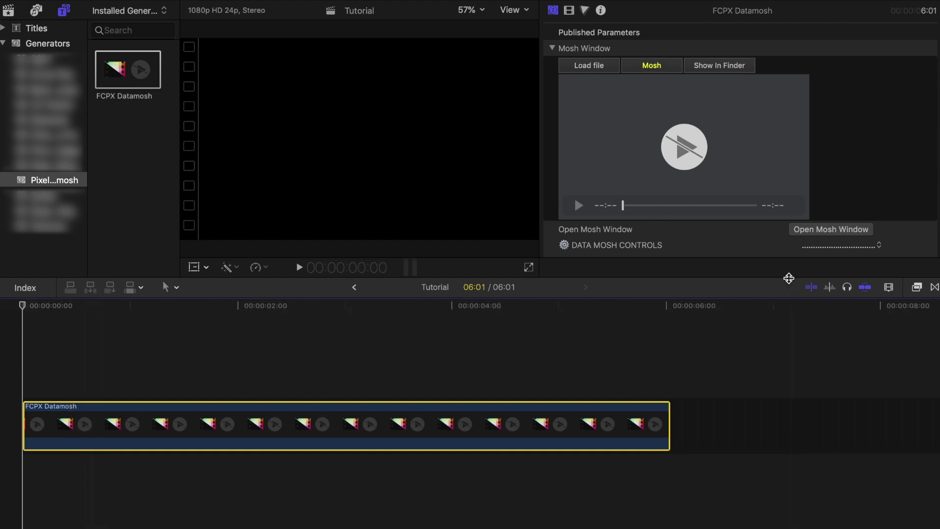
pyautogui.moveTo(789, 278); pyautogui.dragTo(783, 426)
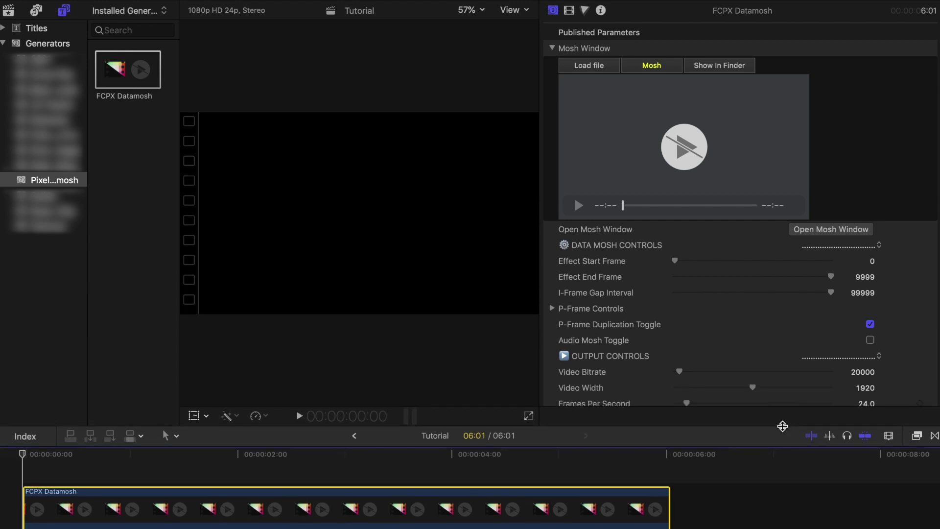
# Load Test Clip 1.mov as the Datamosh generator's source video
pyautogui.scroll(-2, 840, 118)
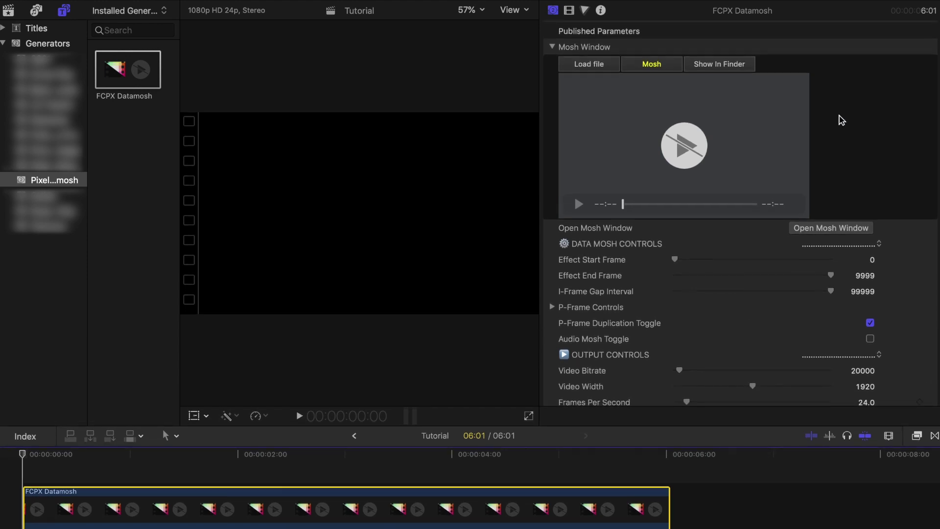
pyautogui.scroll(-1, 842, 120)
pyautogui.scroll(1, 838, 126)
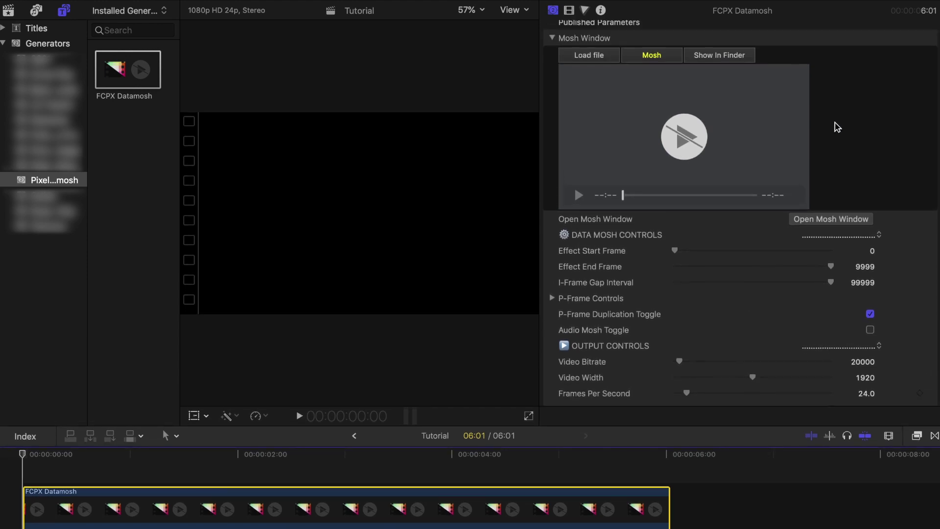
pyautogui.click(611, 59)
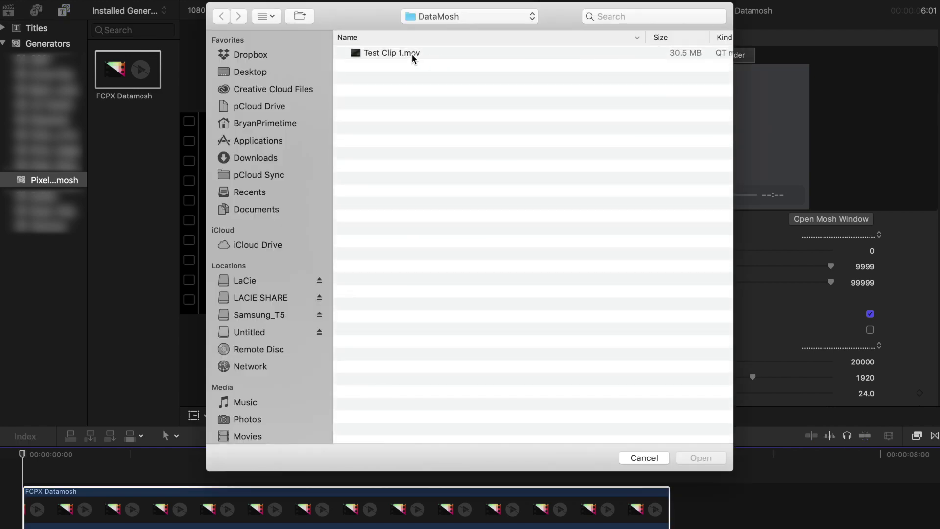
pyautogui.click(413, 55)
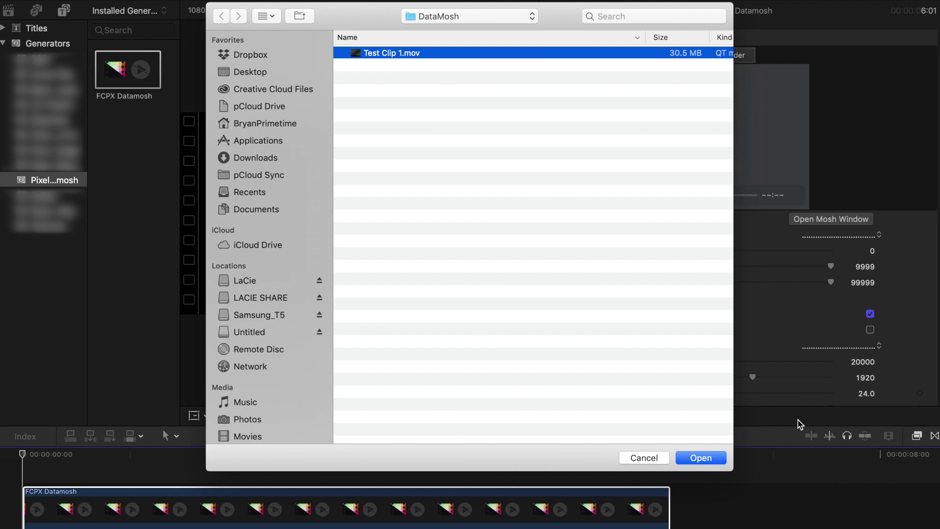
# Load Test Clip 1.mov into the mosh preview and set Effect Start Frame to 10
pyautogui.click(700, 457)
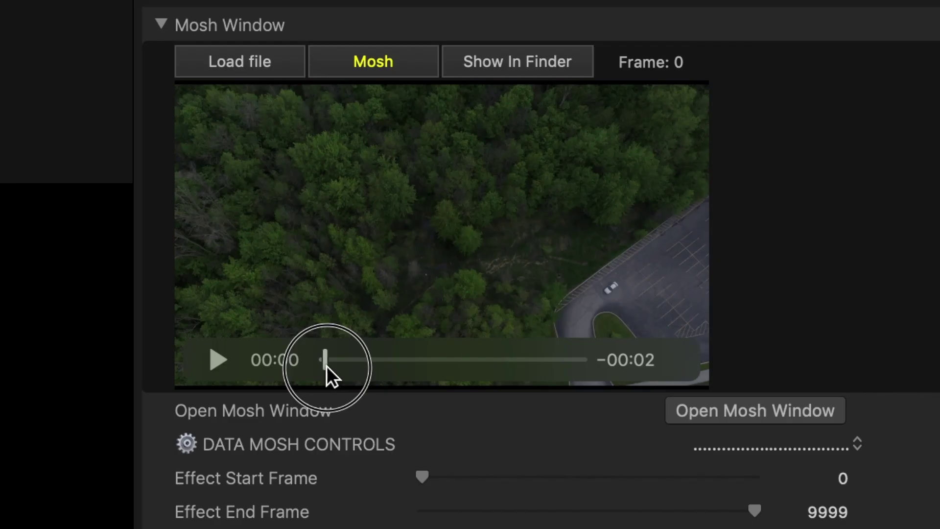
pyautogui.moveTo(327, 365); pyautogui.dragTo(375, 367)
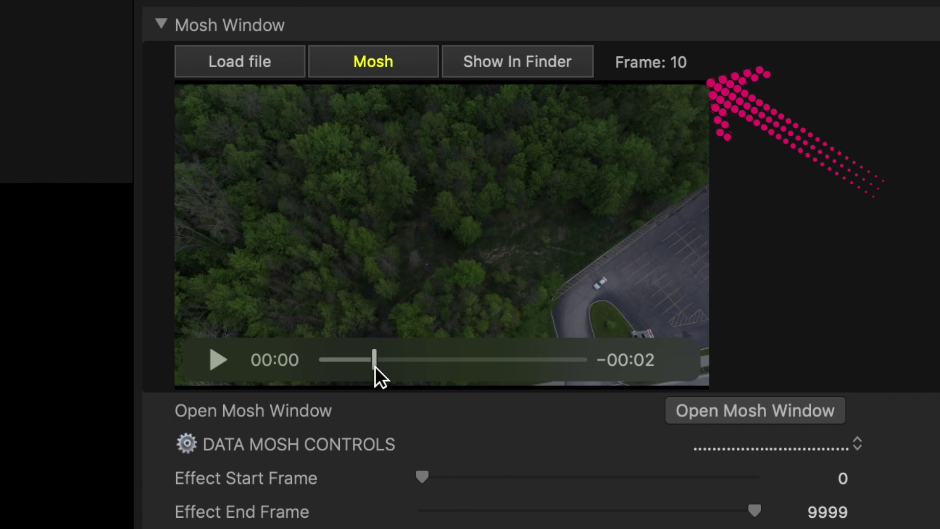
pyautogui.click(843, 484)
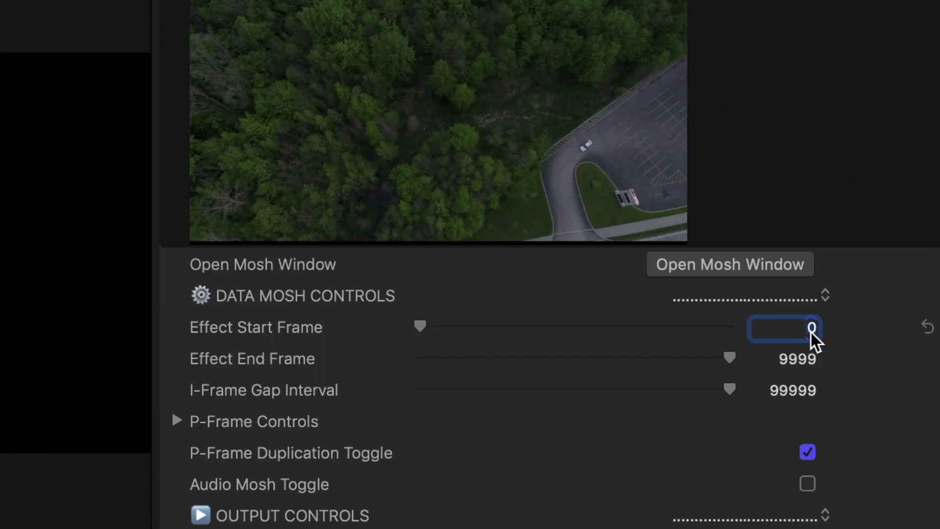
pyautogui.write('10')
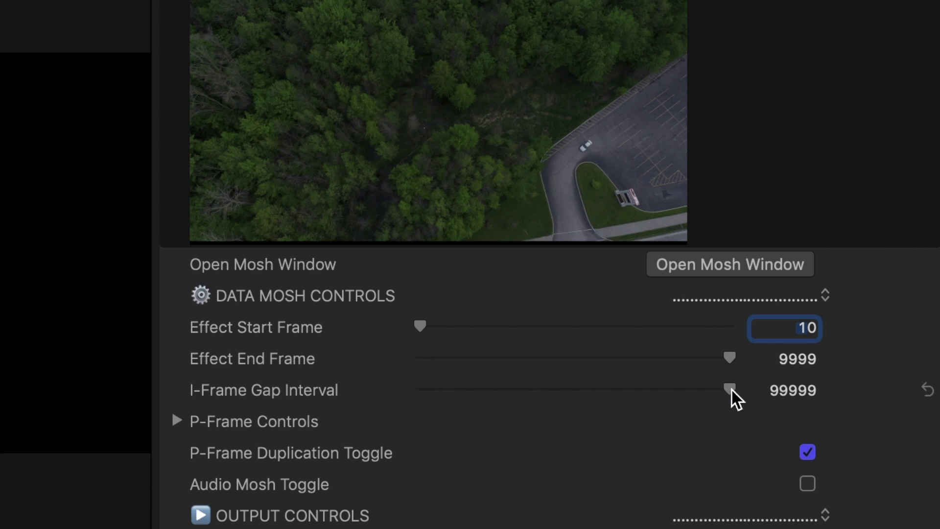
# Lower the I-Frame Gap Interval to 15001 and set P-frame Number Of Repeats to 5
pyautogui.moveTo(732, 389); pyautogui.dragTo(467, 390)
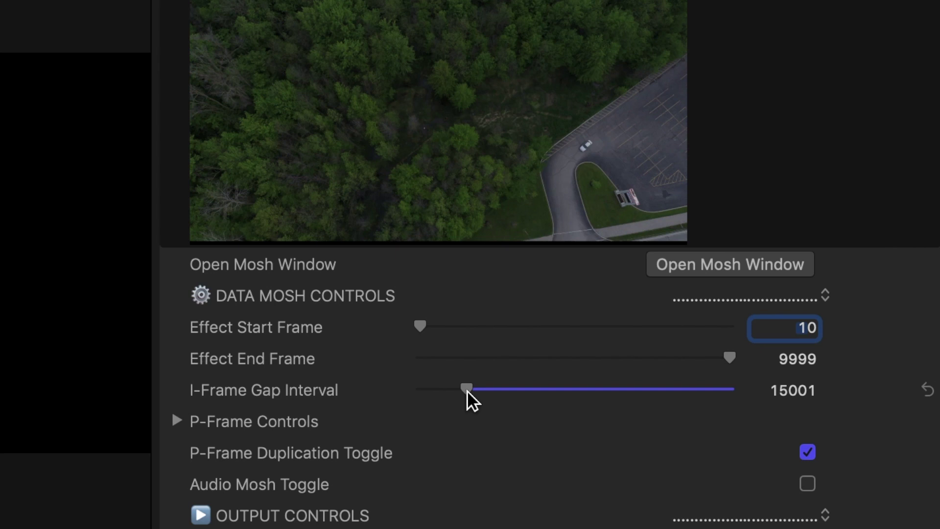
pyautogui.click(179, 420)
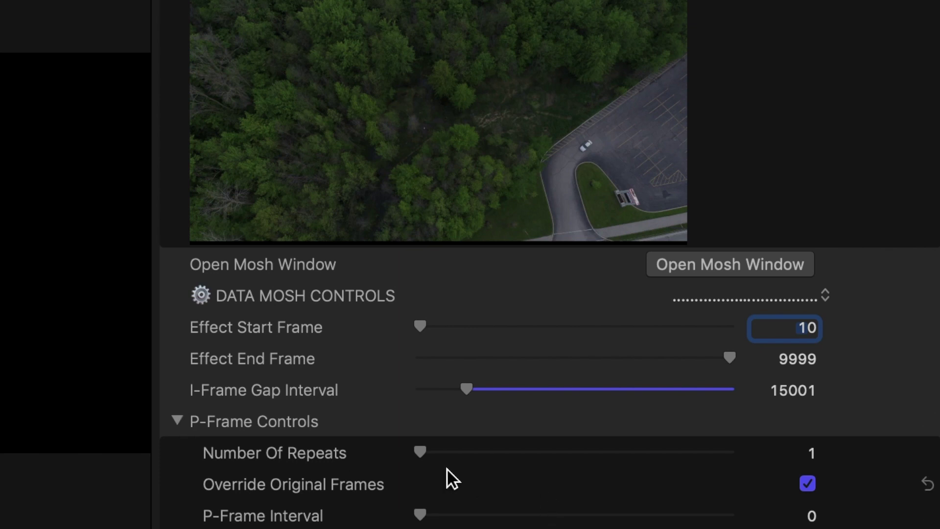
pyautogui.moveTo(419, 453); pyautogui.dragTo(420, 454)
pyautogui.scroll(-3, 419, 453)
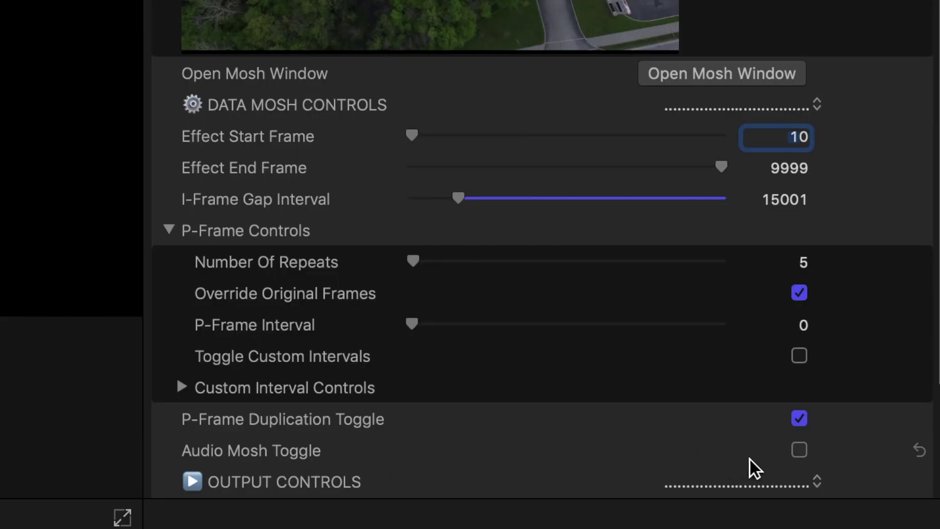
# Leave Audio Mosh Toggle off and render the moshed video with Mosh
pyautogui.click(801, 452)
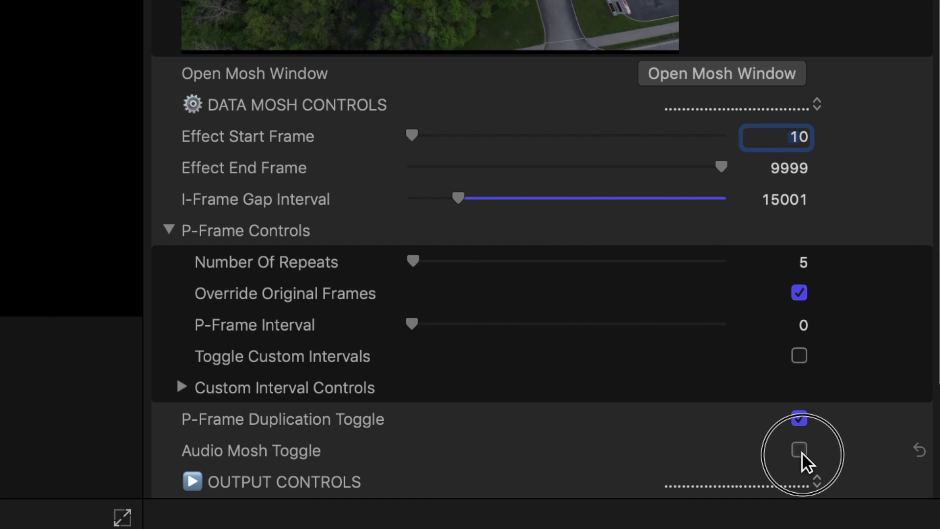
pyautogui.click(801, 452)
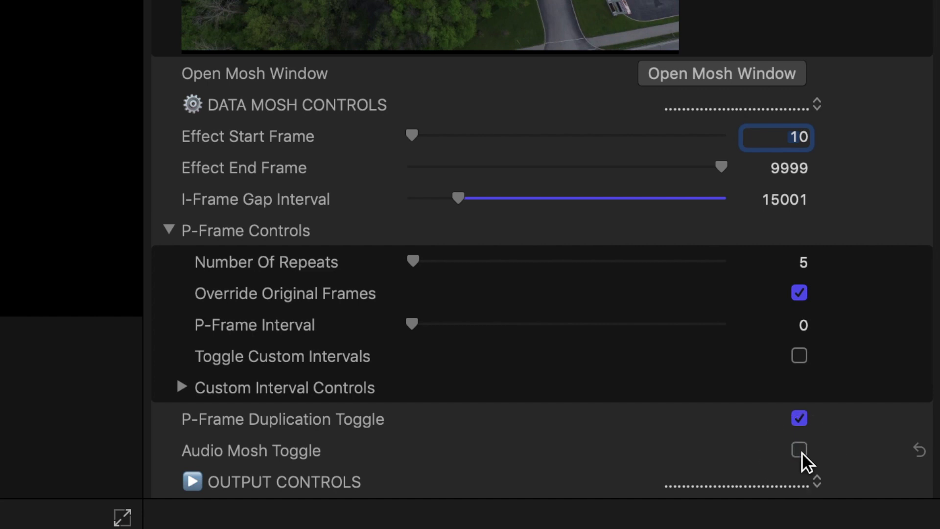
pyautogui.scroll(-3, 802, 451)
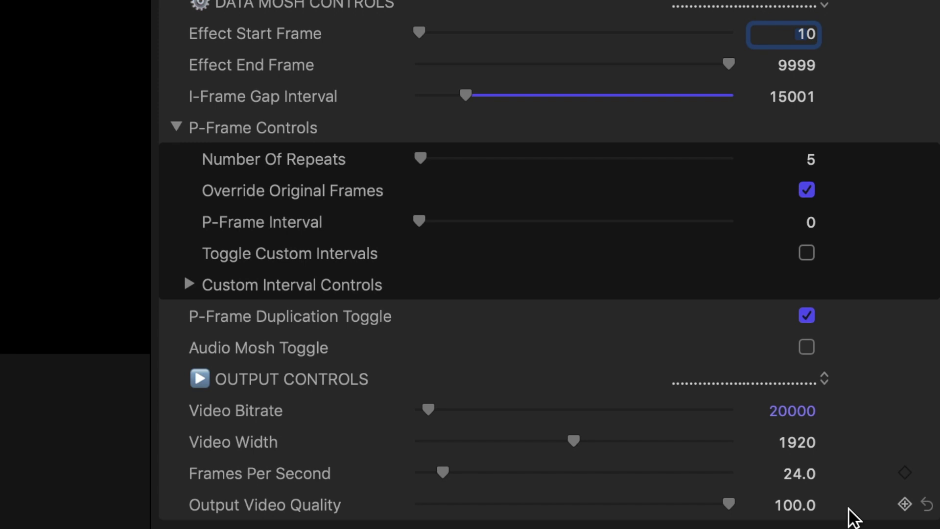
pyautogui.scroll(5, 850, 514)
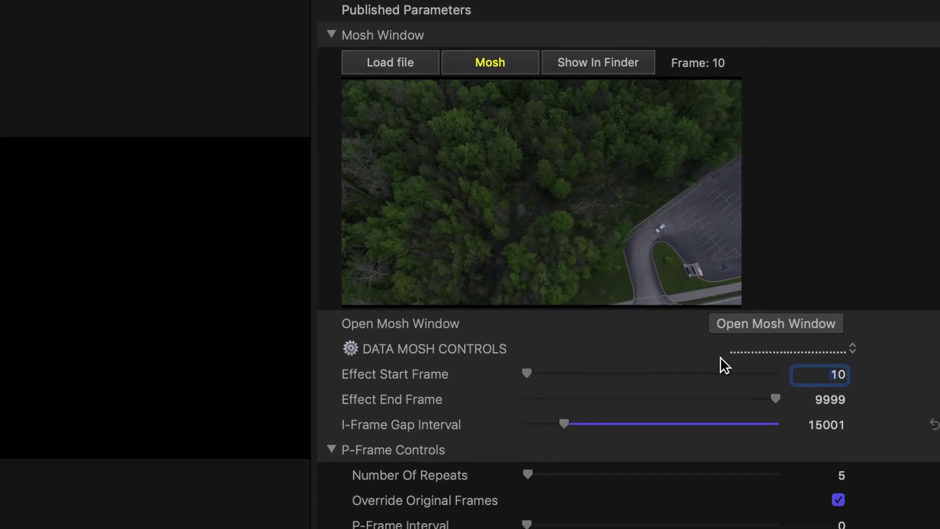
pyautogui.click(504, 67)
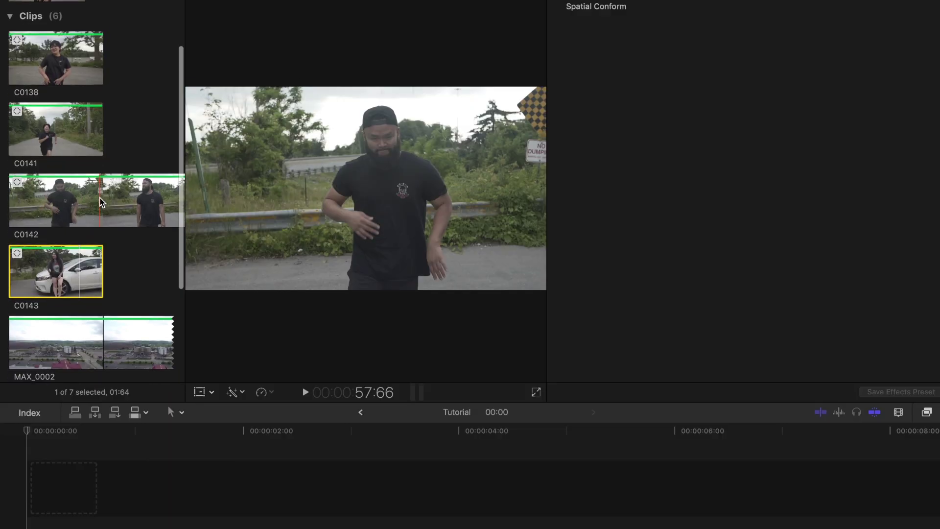
# Place C0143 then C0138 in the timeline and shorten C0143's 20% slow-motion section
pyautogui.moveTo(69, 280); pyautogui.dragTo(59, 488)
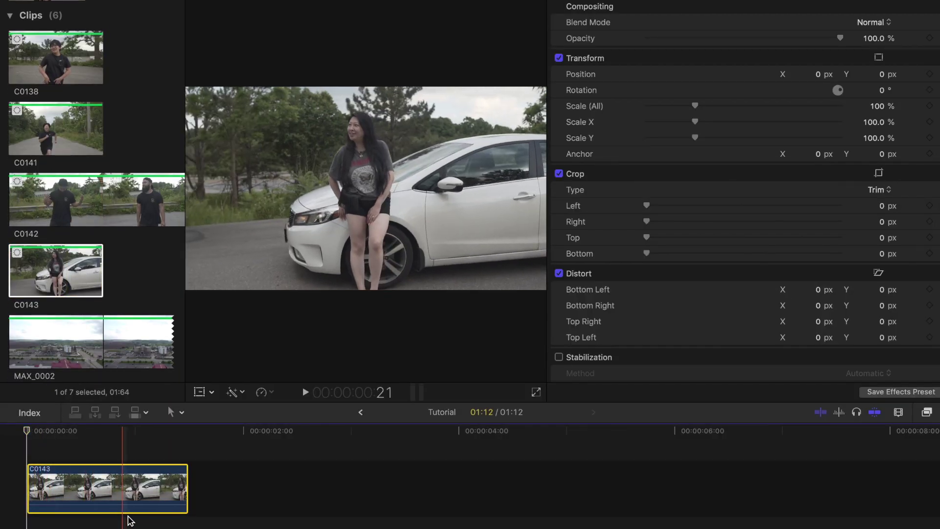
pyautogui.click(142, 280)
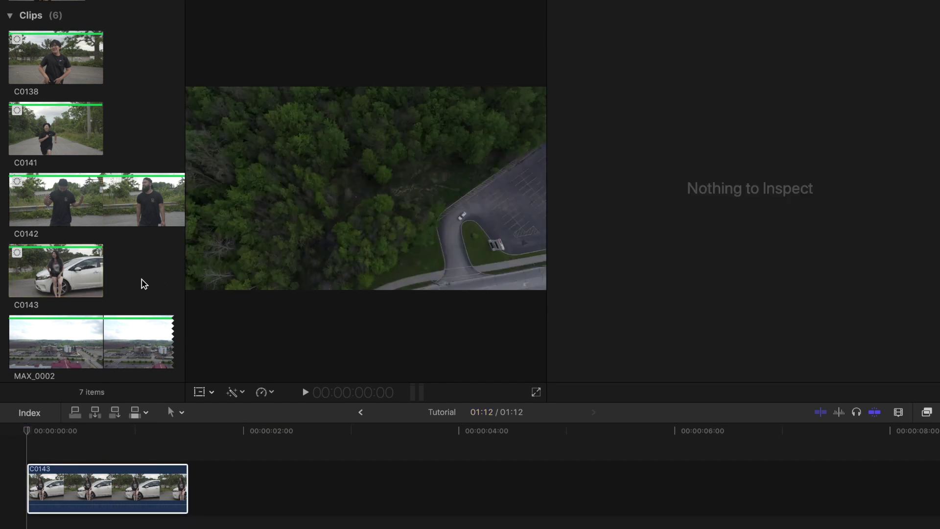
pyautogui.scroll(2, 68, 176)
pyautogui.click(54, 88)
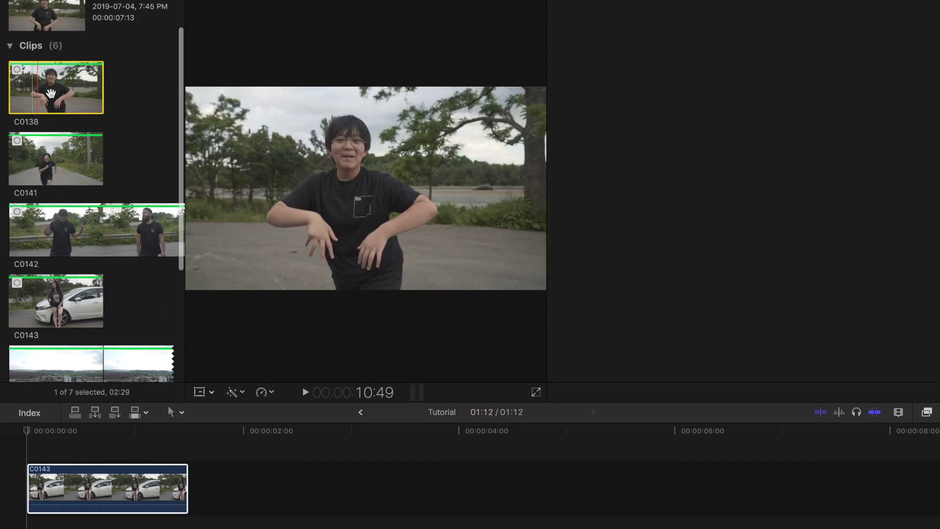
pyautogui.click(198, 405)
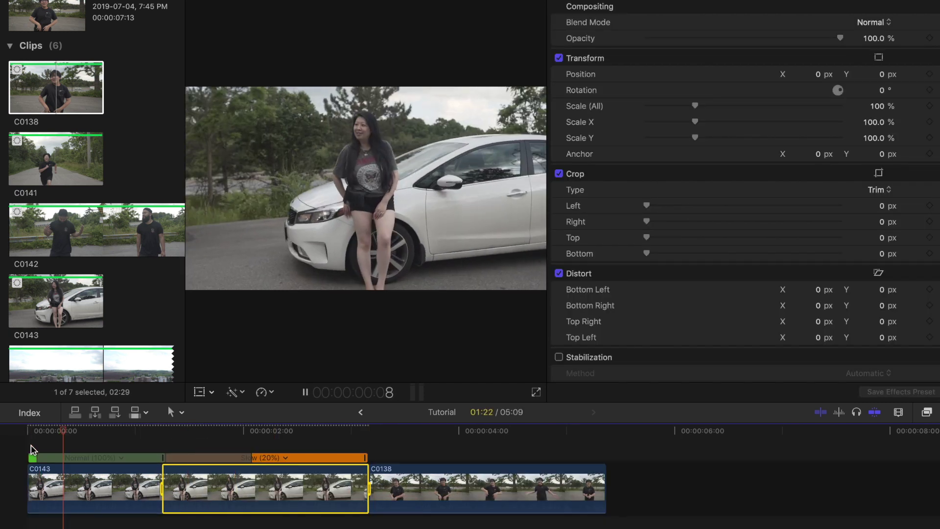
pyautogui.moveTo(368, 458); pyautogui.dragTo(344, 457)
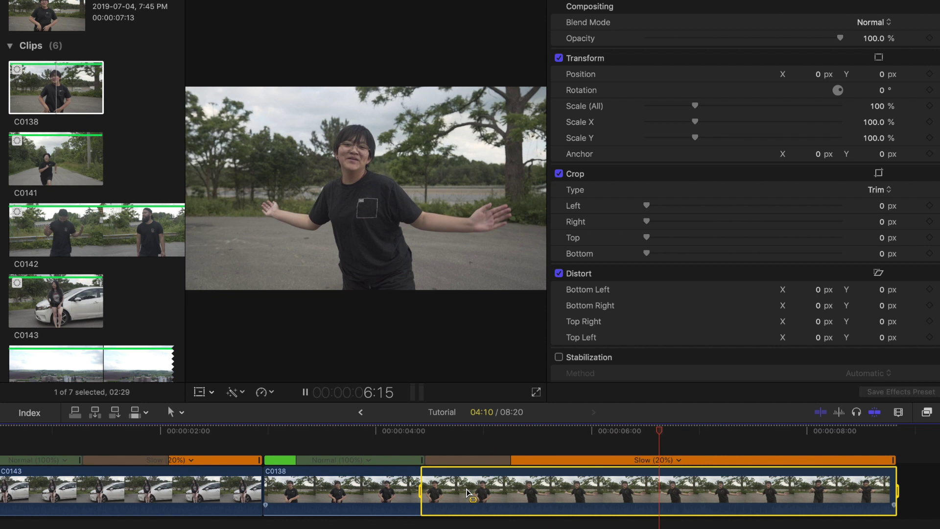
pyautogui.click(711, 486)
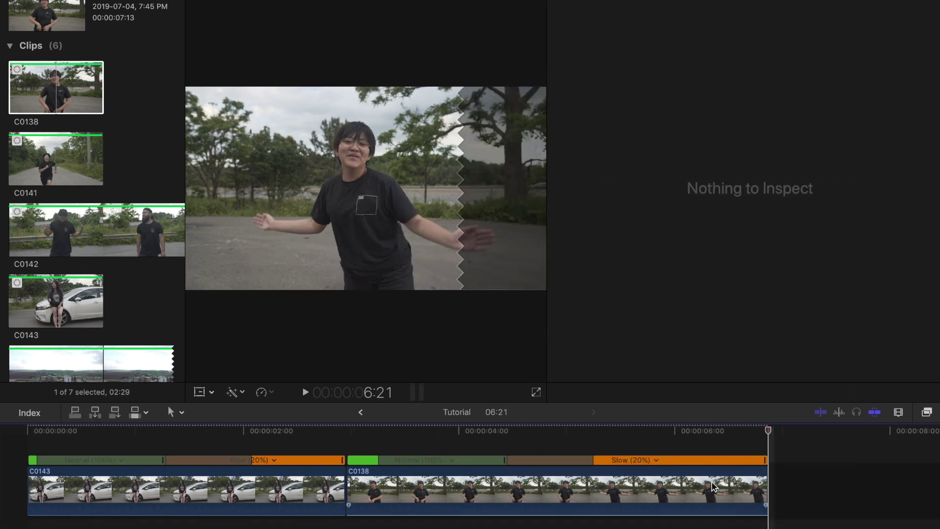
# Export the two-clip edit as master file Test Clip 2 into the DataMosh folder
pyautogui.click(919, 10)
pyautogui.click(869, 69)
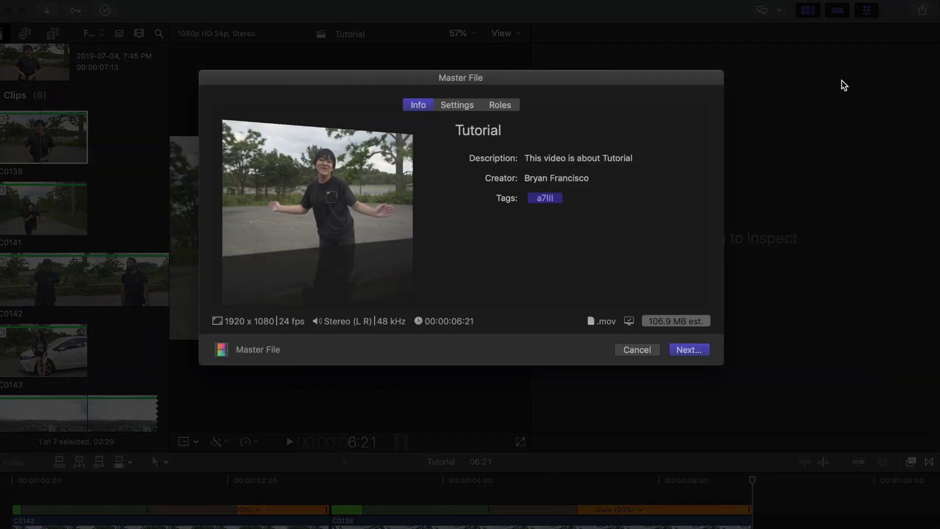
pyautogui.click(689, 349)
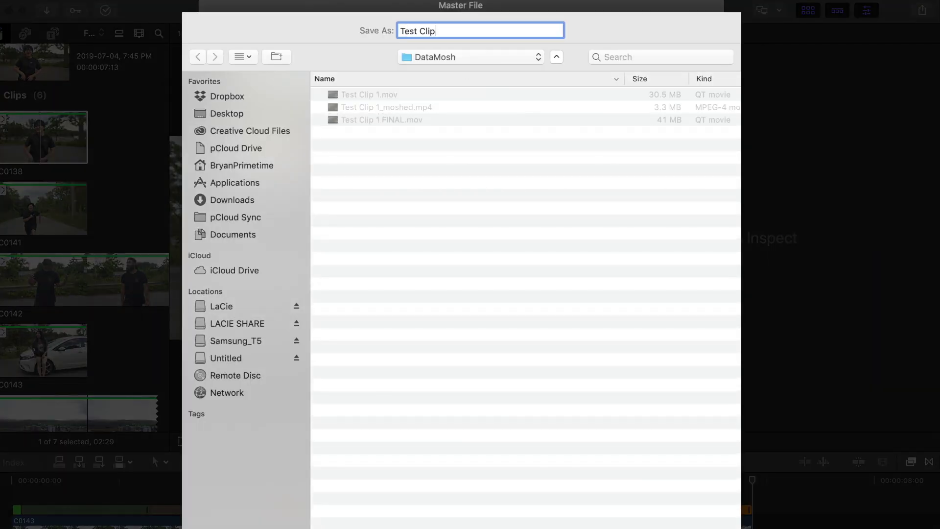
pyautogui.press('Return')
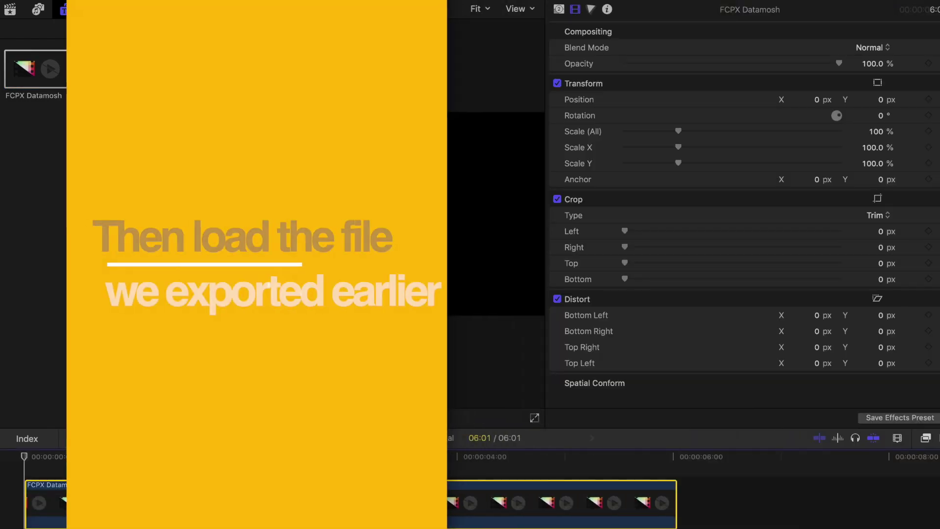
# Load Test Clip 2.mov into the Datamosh generator's mosh preview
pyautogui.click(559, 9)
pyautogui.click(597, 66)
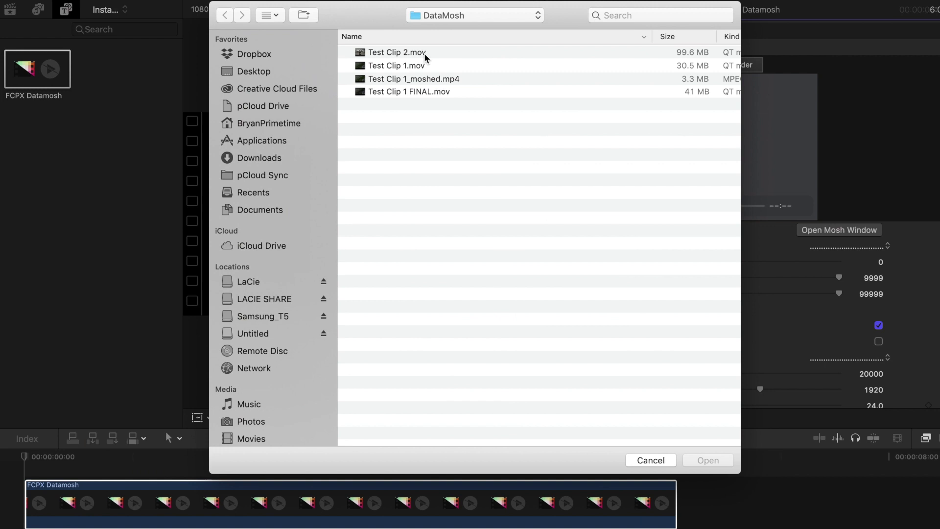
pyautogui.click(425, 55)
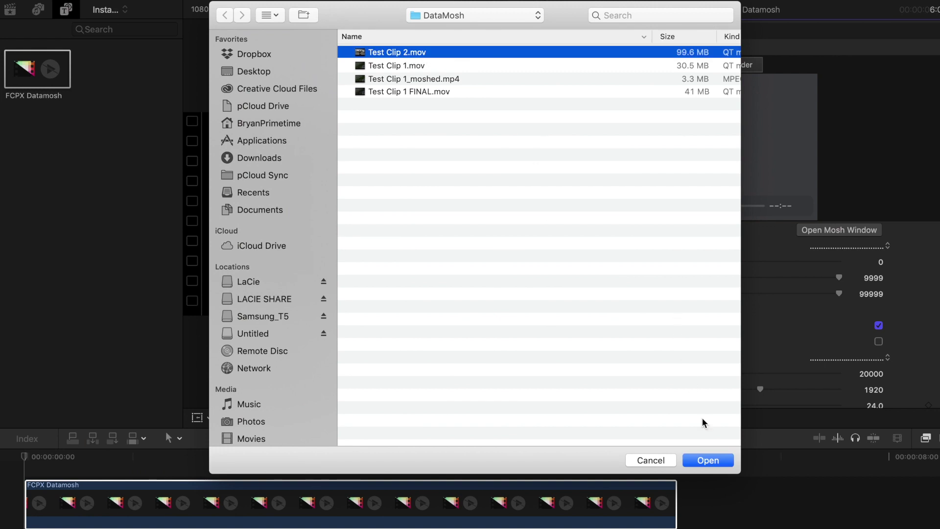
pyautogui.click(718, 461)
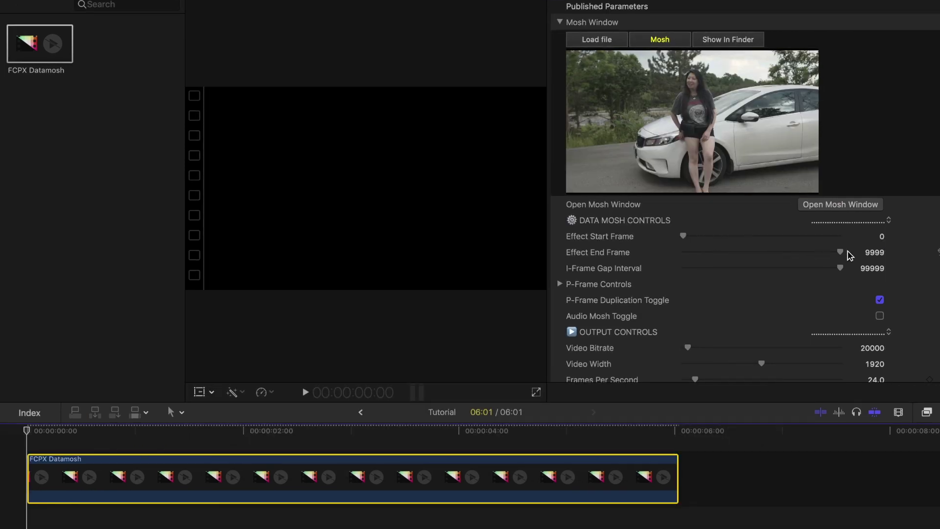
# Set Effect End Frame 75, I-frame gap 5056 and 20 repeats, then start moshing
pyautogui.click(876, 254)
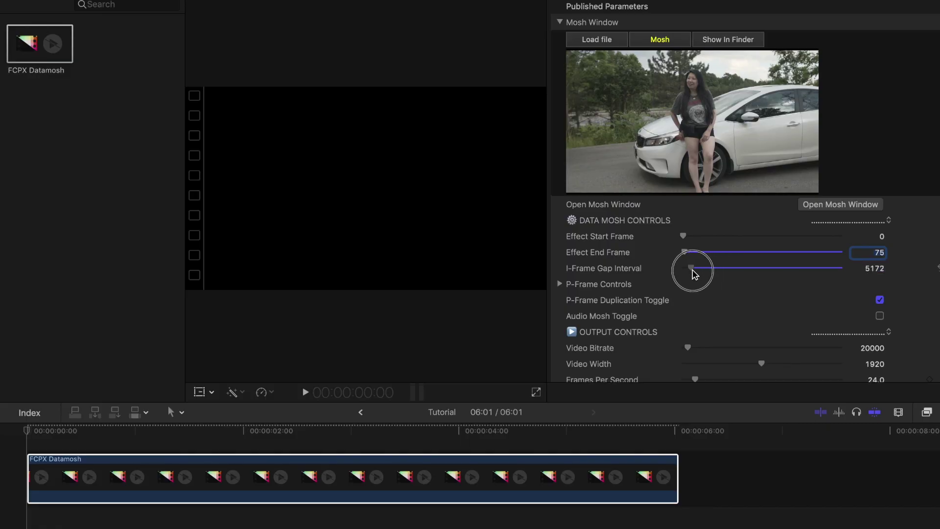
pyautogui.click(558, 284)
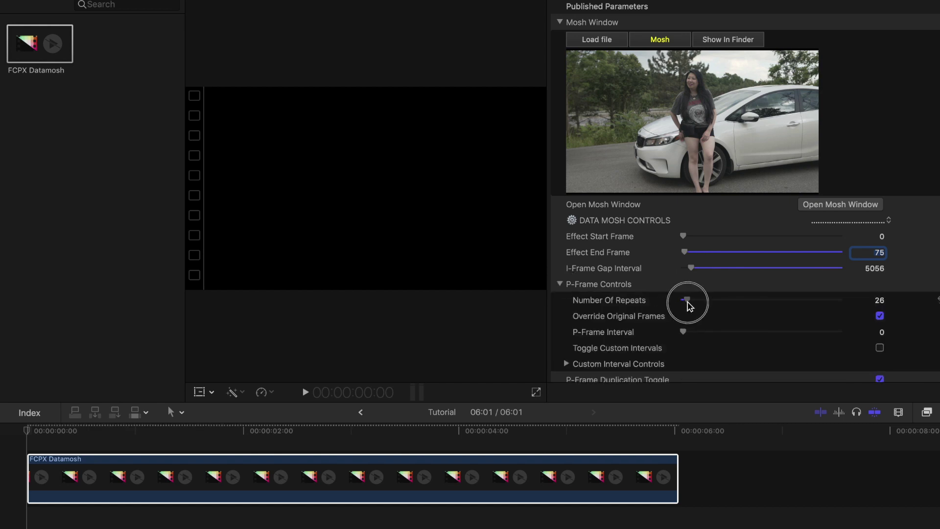
pyautogui.moveTo(687, 105)
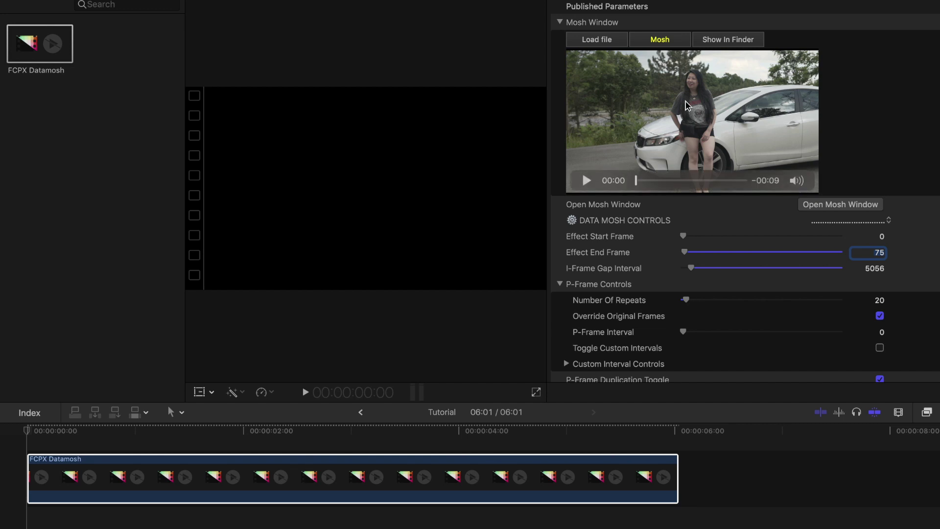
pyautogui.click(683, 43)
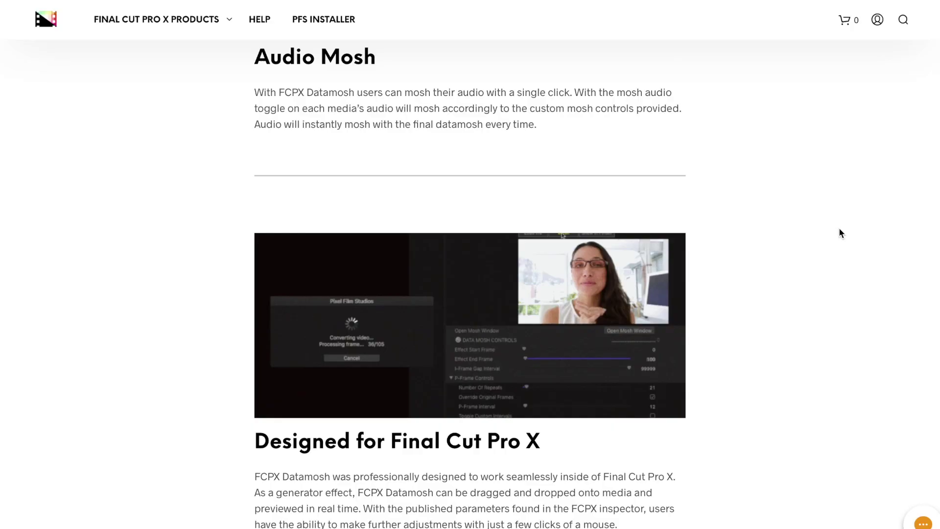
# Scroll the Datamosh page down to Designed for Final Cut Pro X and Related Products
pyautogui.scroll(-2, 840, 232)
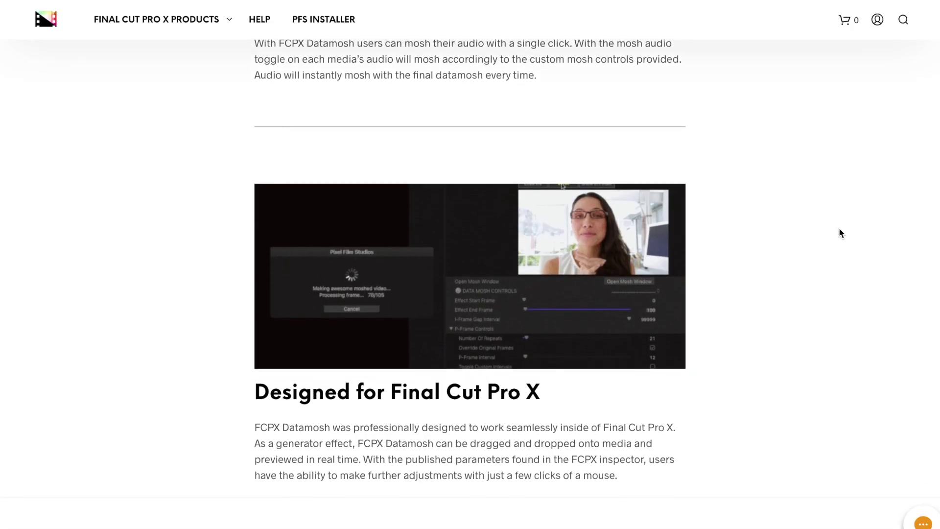
pyautogui.scroll(-3, 840, 230)
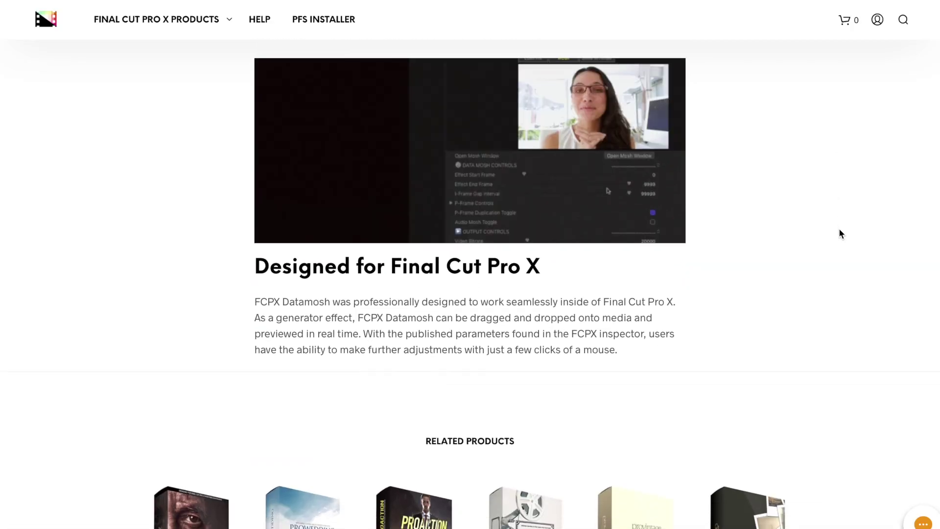